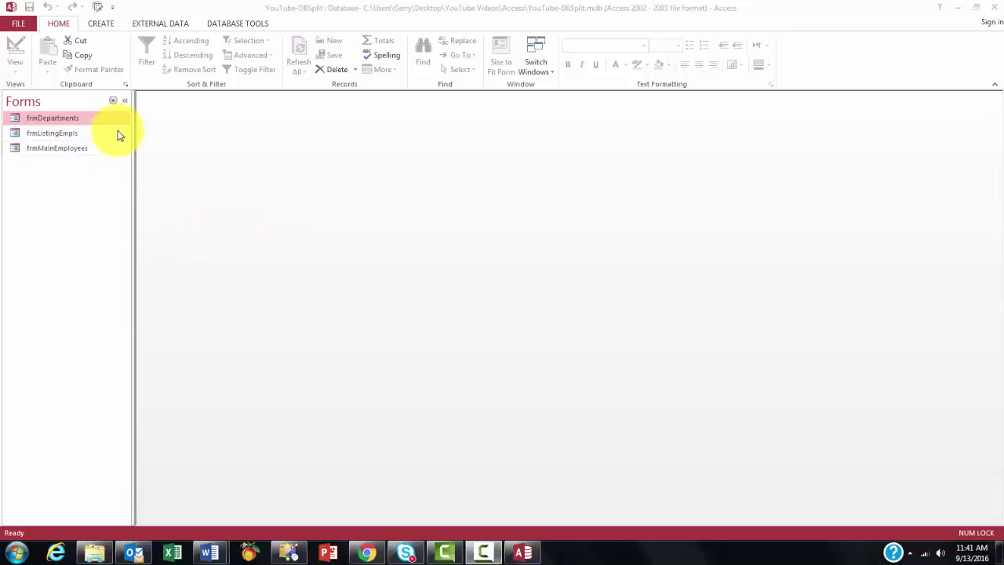
- Switch the navigation pane to All Access Objects so tables, queries, forms and reports show
left_click(112, 103)
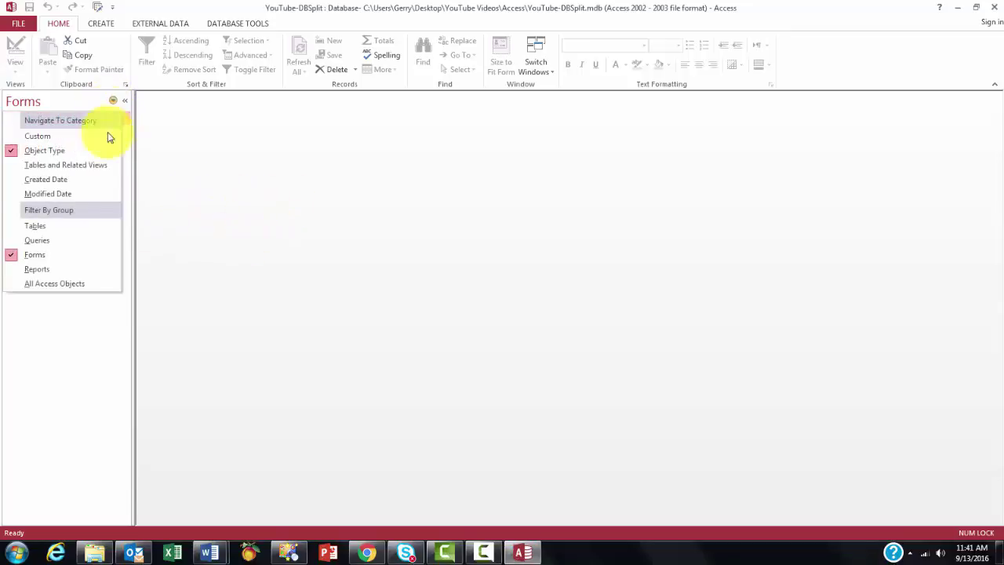
left_click(66, 287)
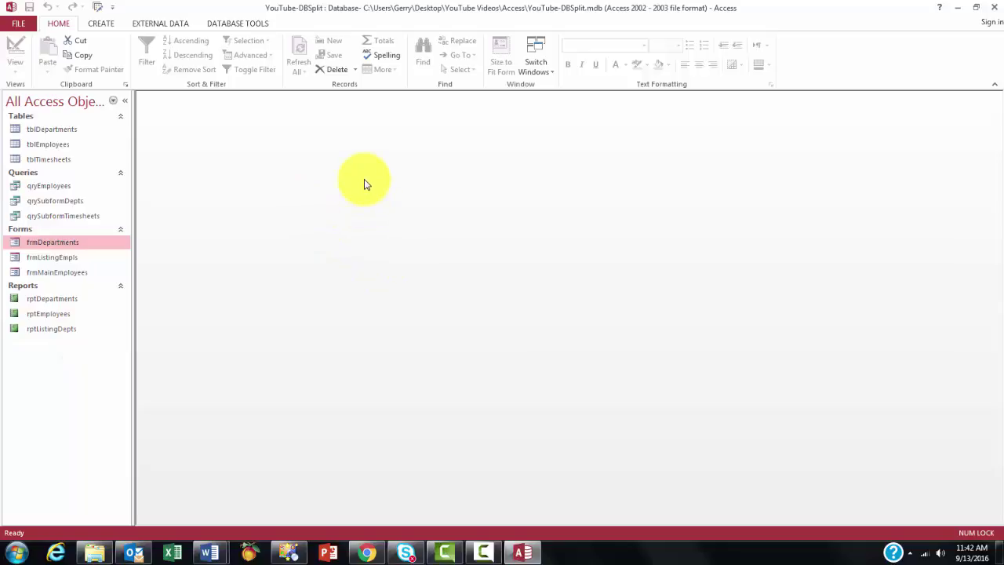
- Split the database, moving its tables into the back-end file YouTube-DBSplit_be.mdb
left_click(238, 24)
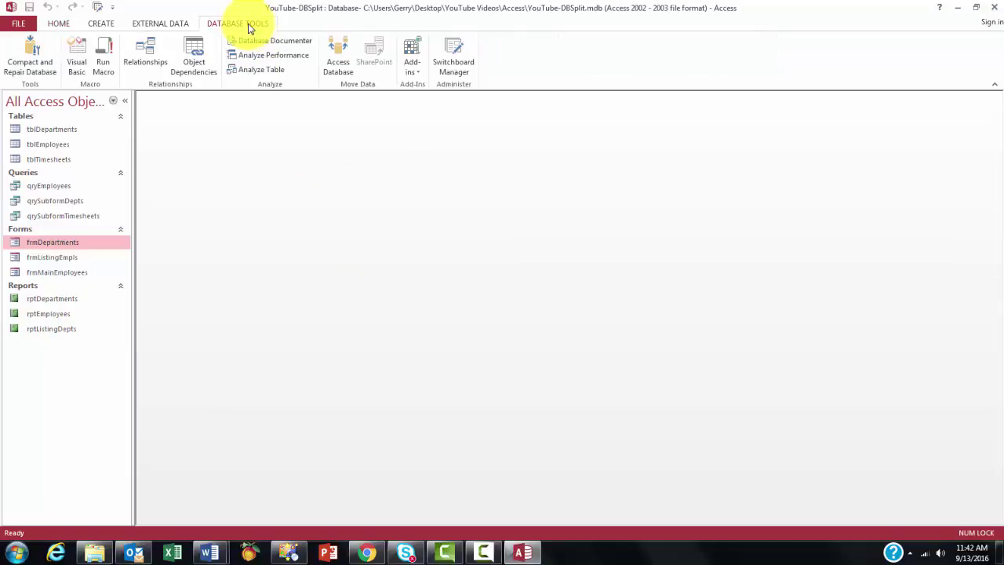
left_click(336, 69)
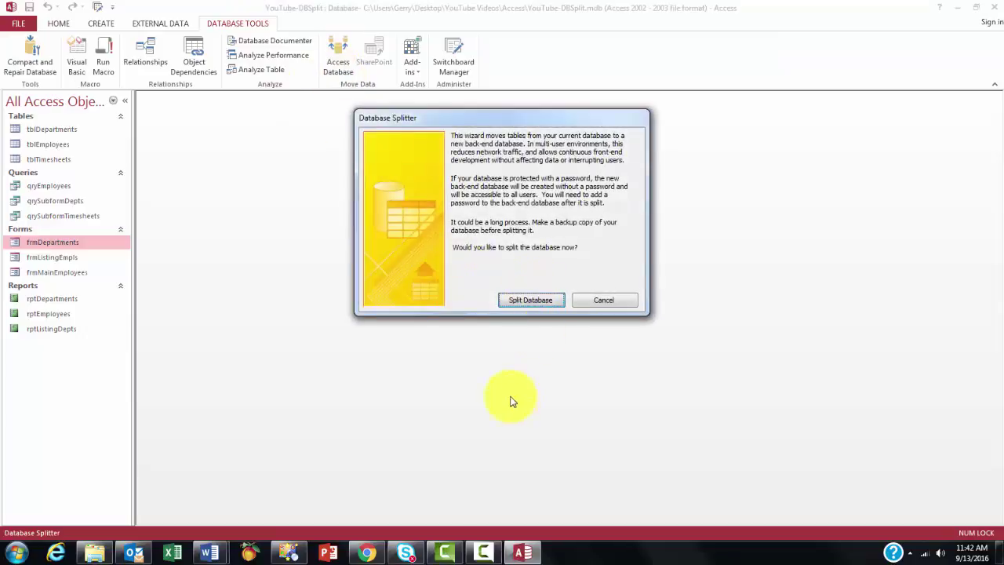
left_click(530, 301)
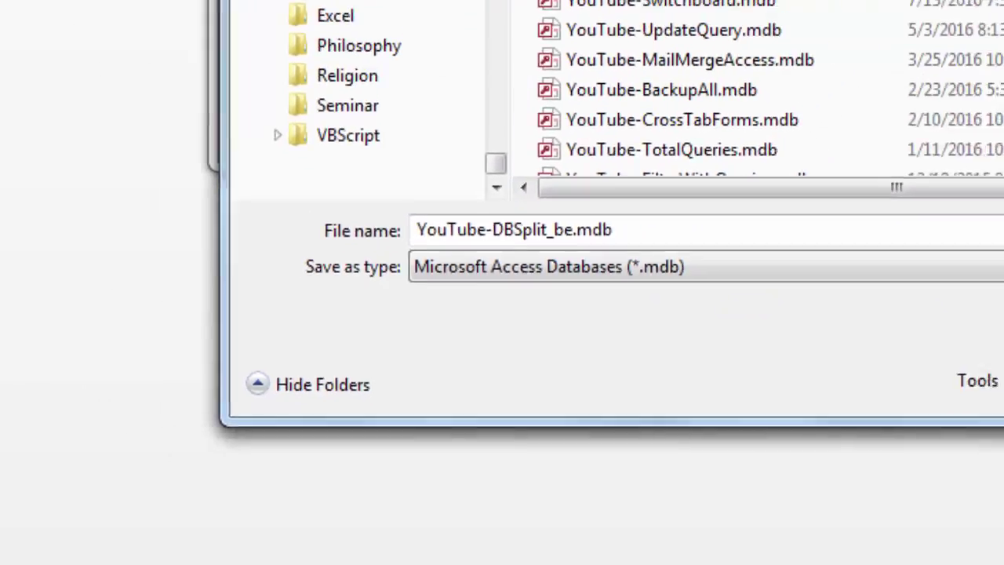
left_click(538, 397)
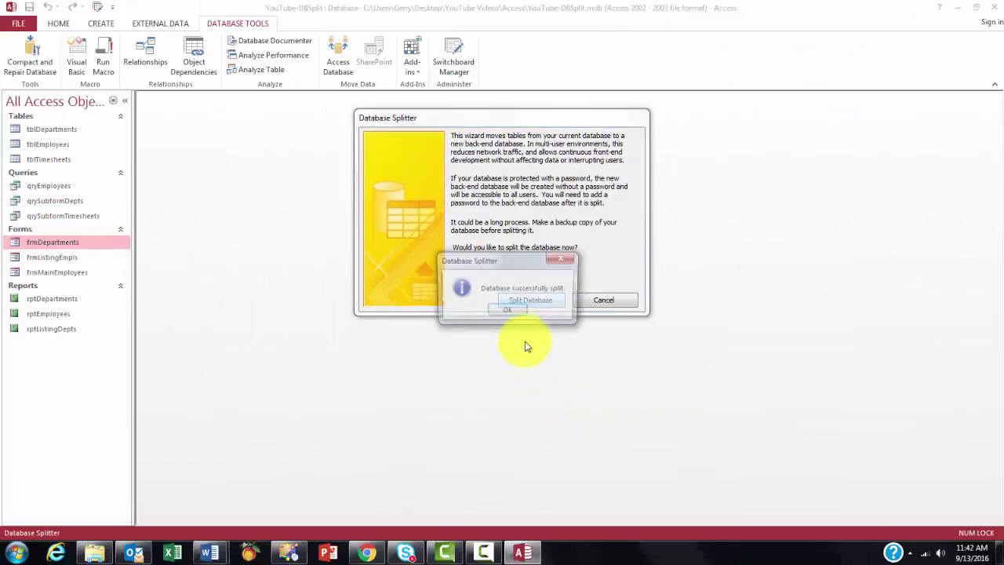
left_click(506, 312)
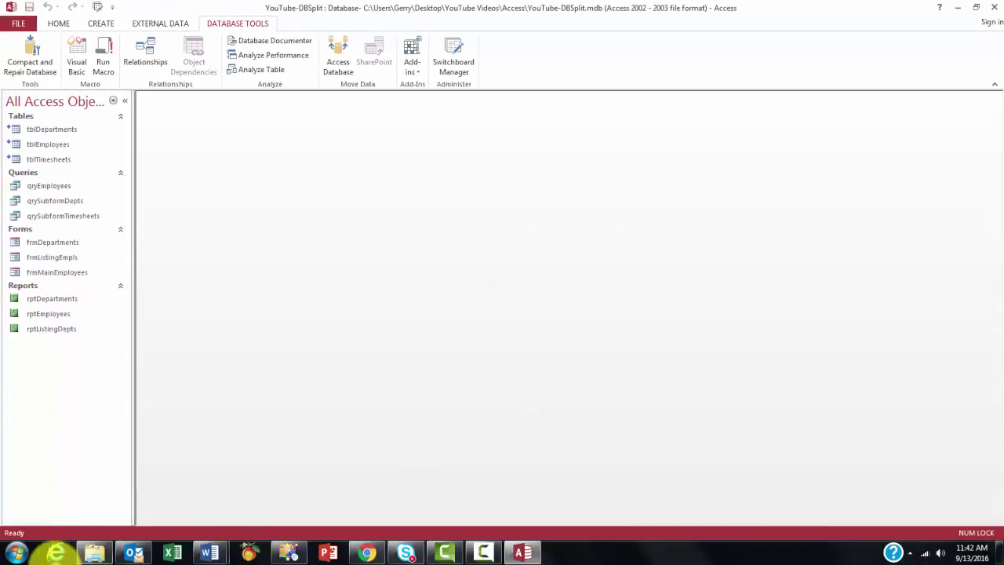
- Start a second copy of Access and list All Access Objects in its navigation pane
left_click(17, 554)
left_click(45, 309)
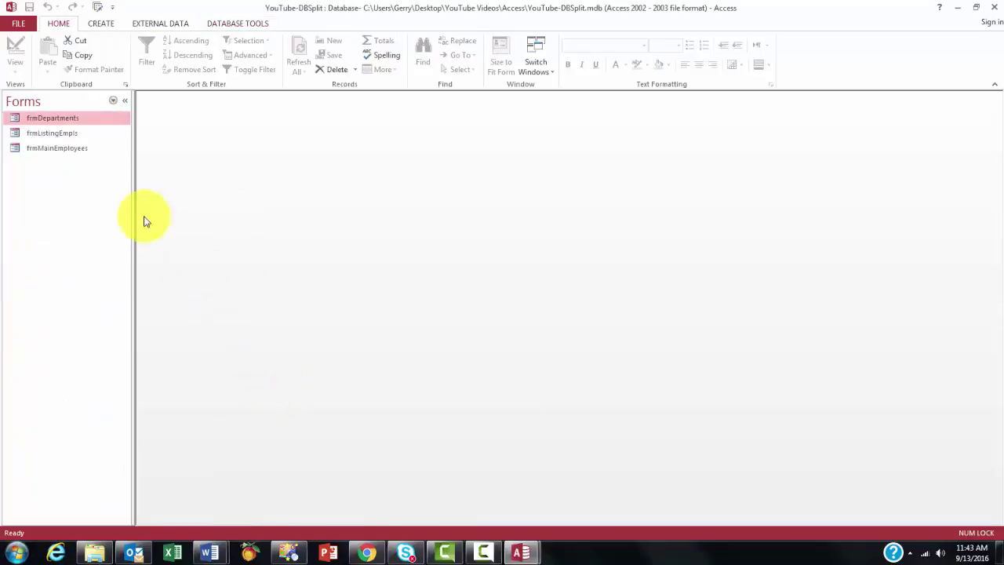
left_click(114, 102)
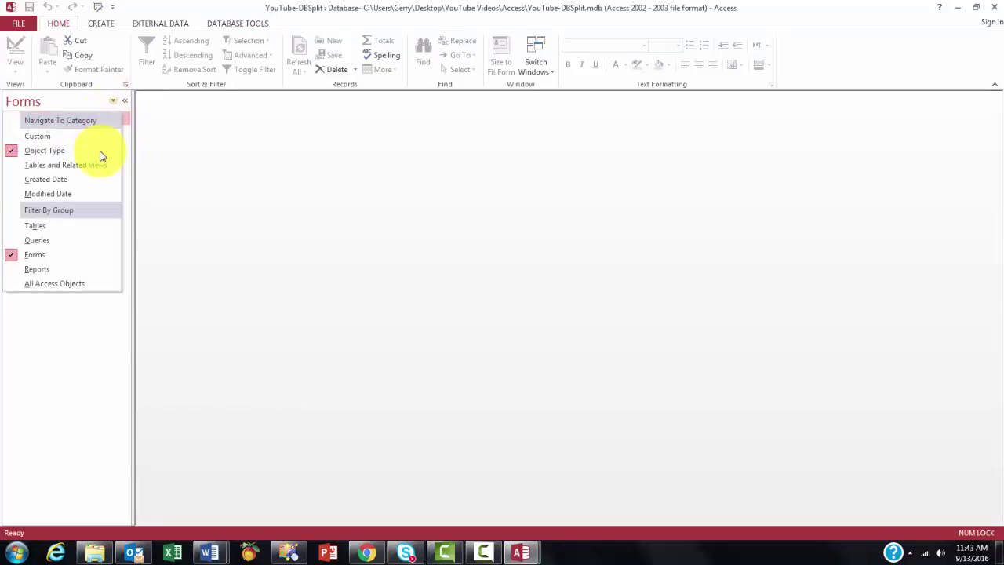
left_click(57, 287)
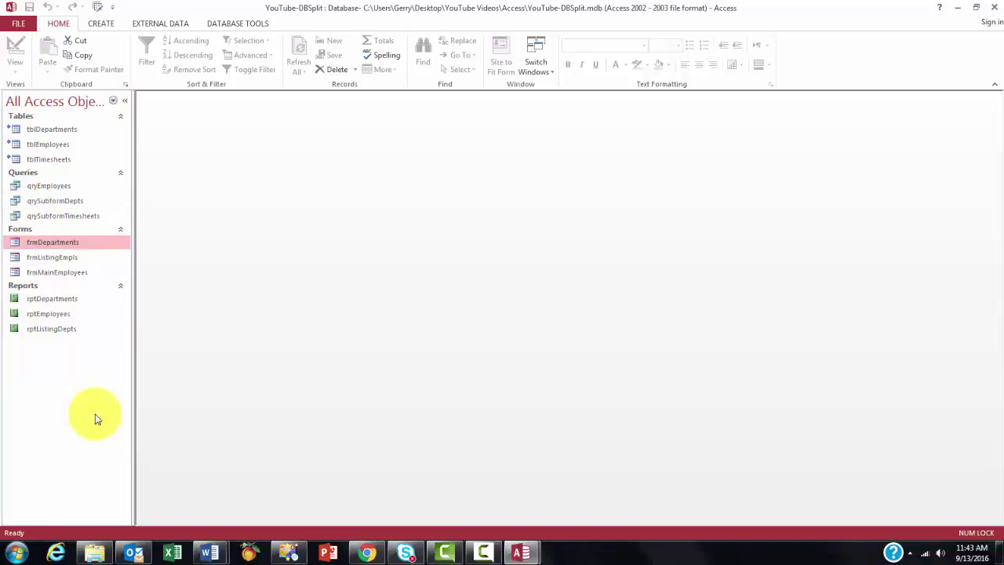
- In qrySubformTimesheets, change the first timesheet's HrsWorked from 38 to 35
double_click(49, 217)
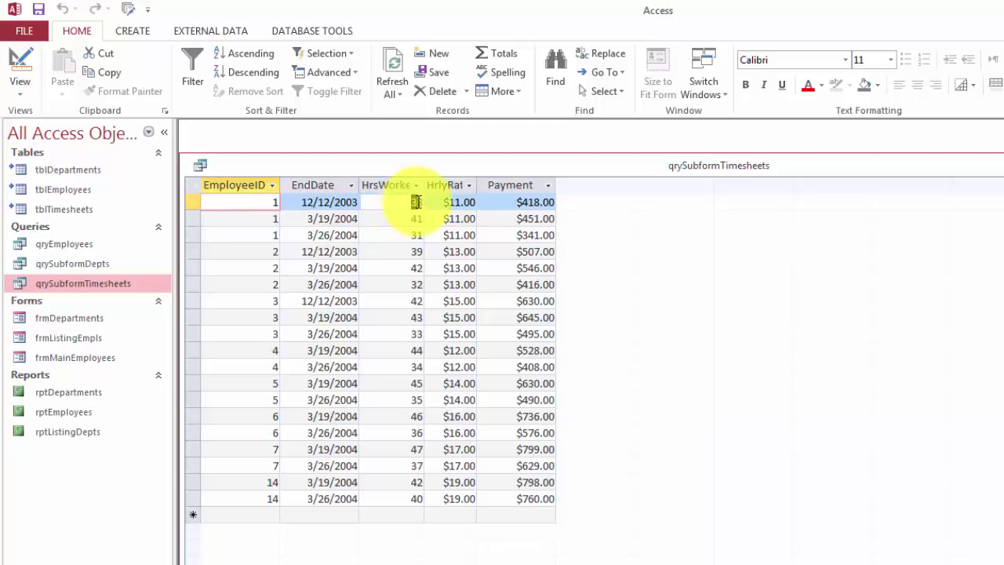
double_click(417, 202)
type("35")
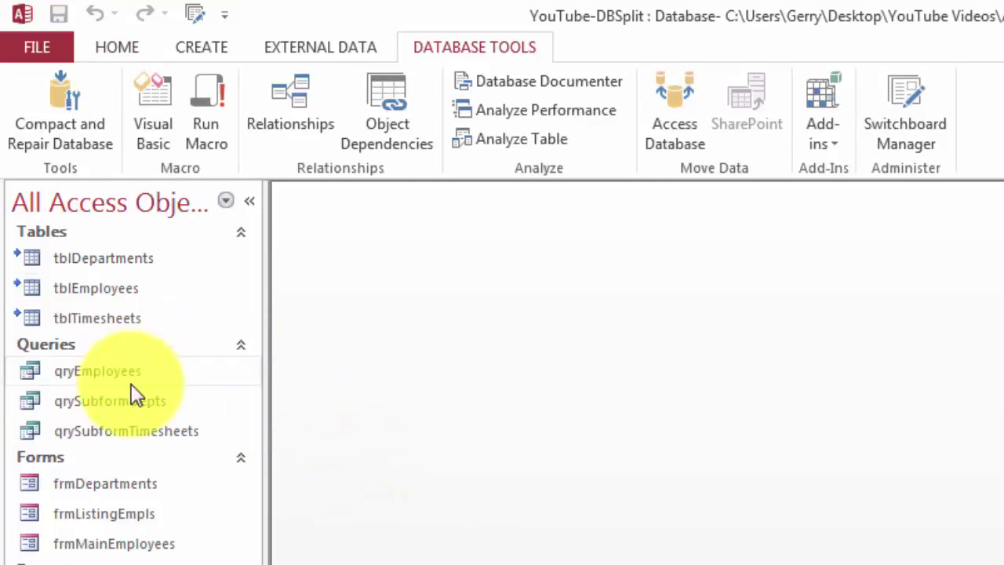
- Open qrySubformTimesheets in the first Access copy and save 30 hours for the first timesheet
double_click(115, 431)
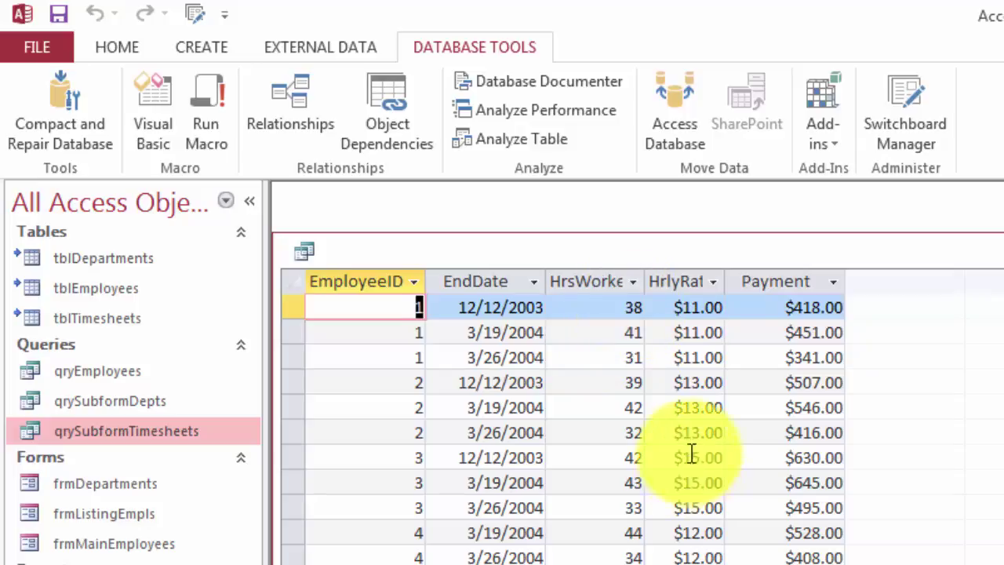
double_click(628, 304)
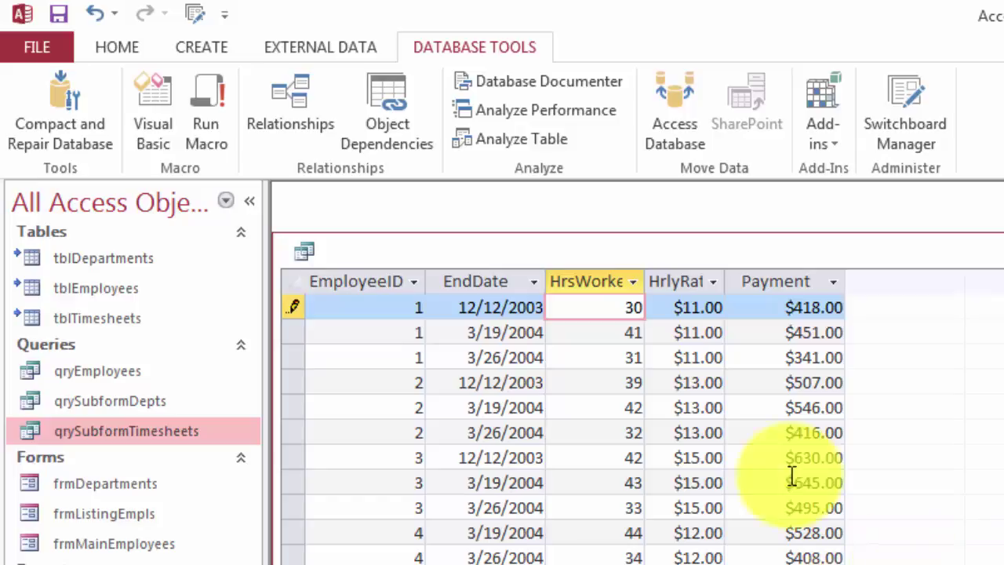
type("30")
left_click(600, 335)
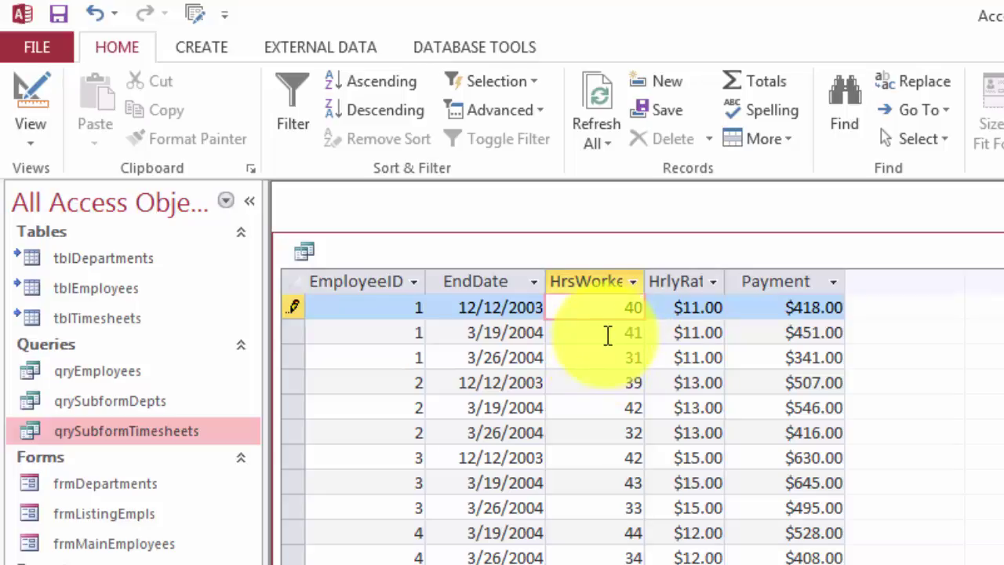
- Save the first timesheet's 40 hours, choosing Save Record to overwrite the other user's change
left_click(608, 335)
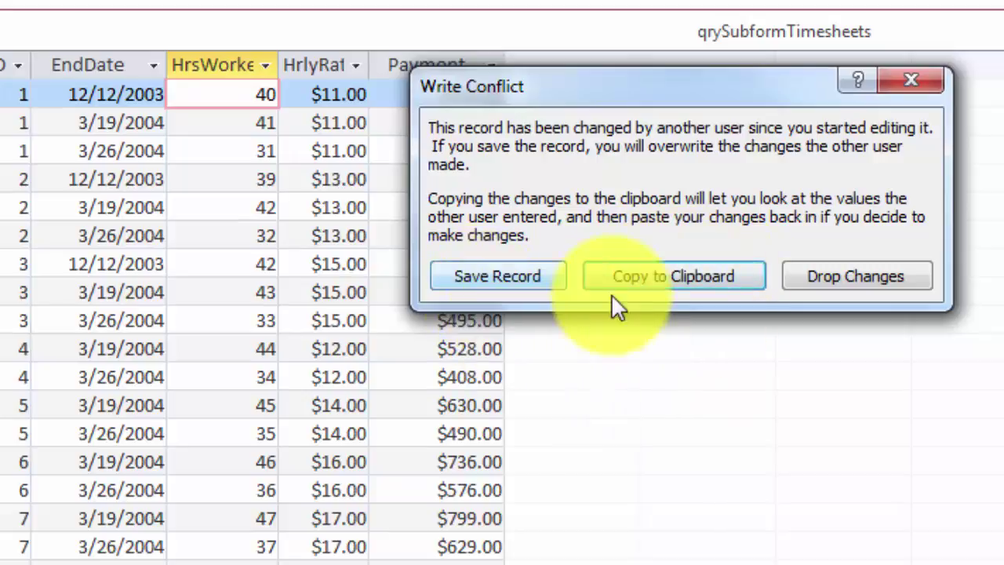
left_click(475, 276)
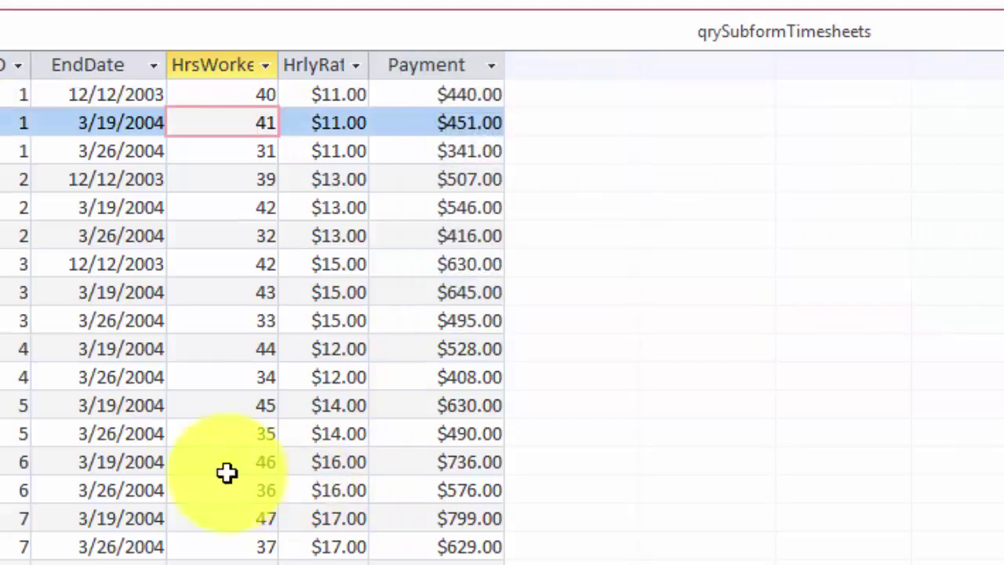
left_click(256, 123)
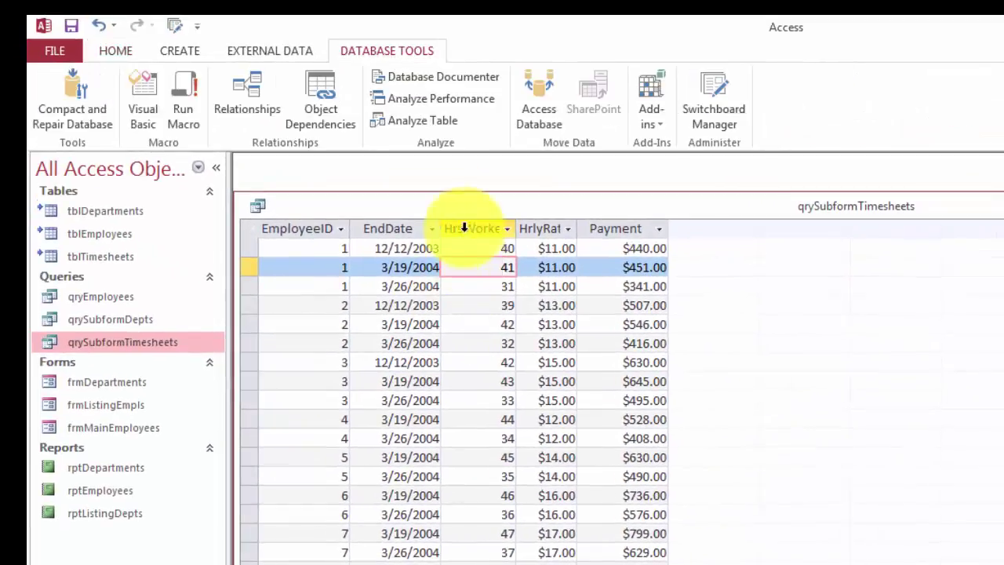
- Enlarge tblTimesheets, tblEmployees and tblDepartments in Relationships, then close and save the layout
left_click(491, 249)
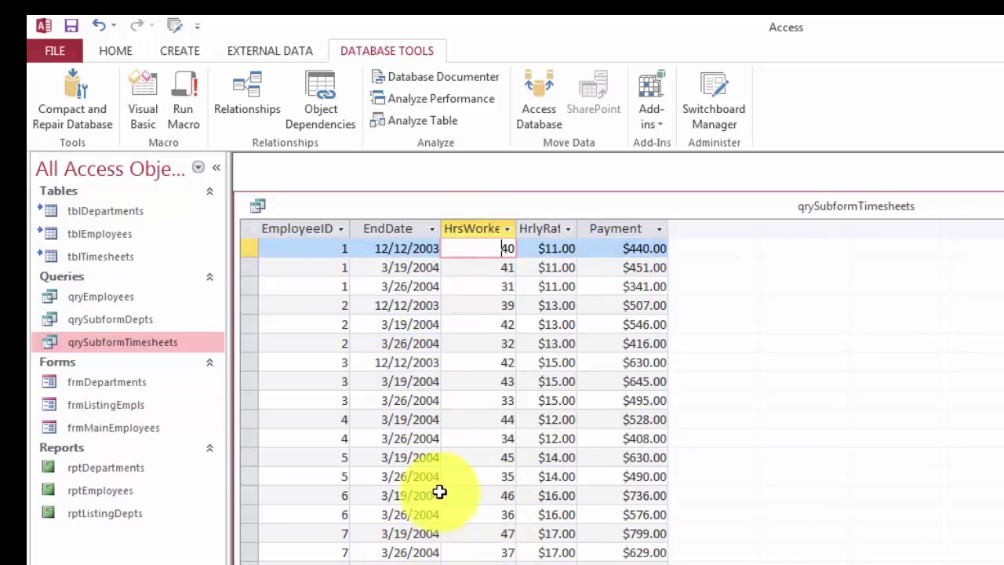
left_click(250, 94)
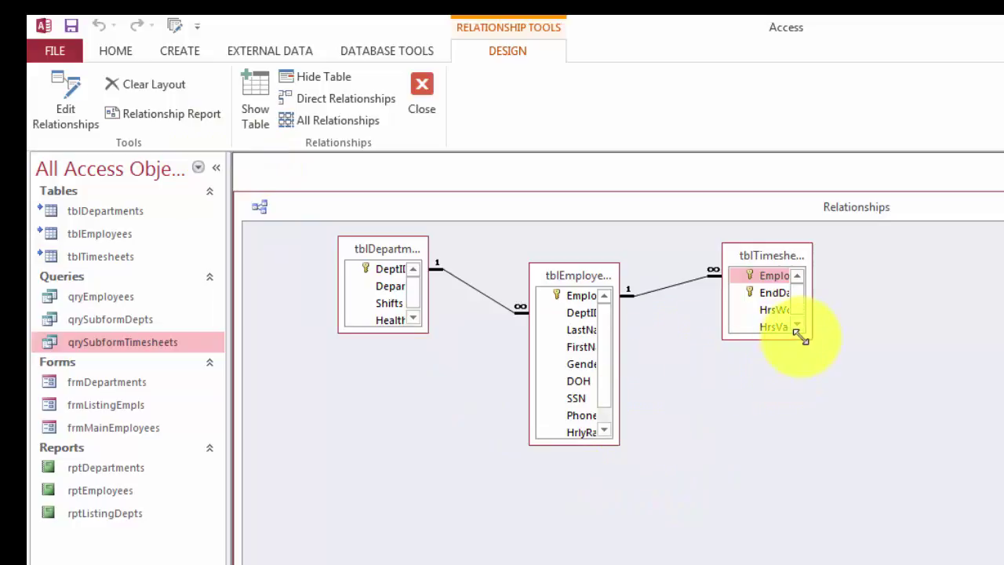
left_click_drag(802, 339, 873, 381)
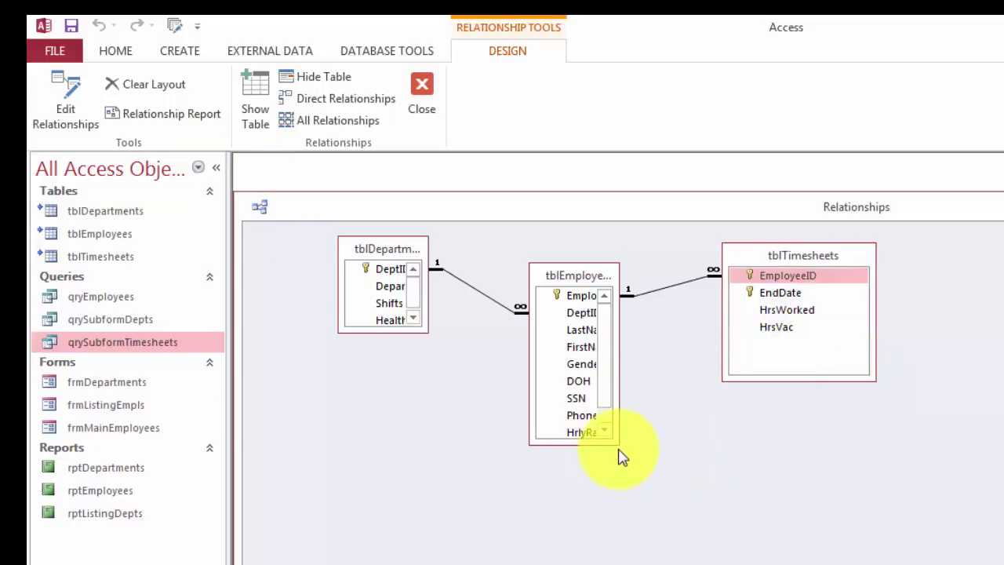
left_click_drag(617, 445, 677, 467)
left_click_drag(429, 335, 430, 345)
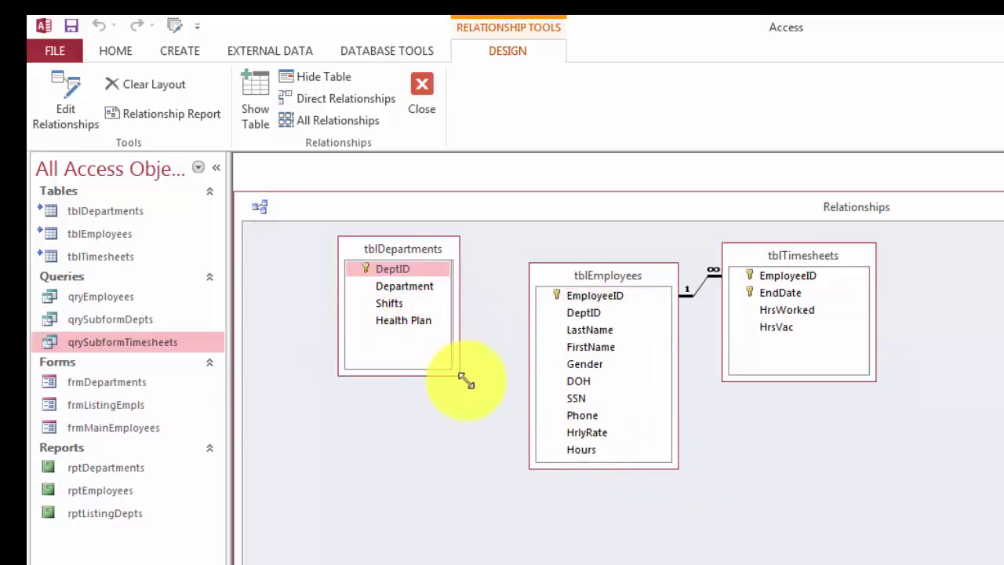
left_click_drag(469, 382, 473, 381)
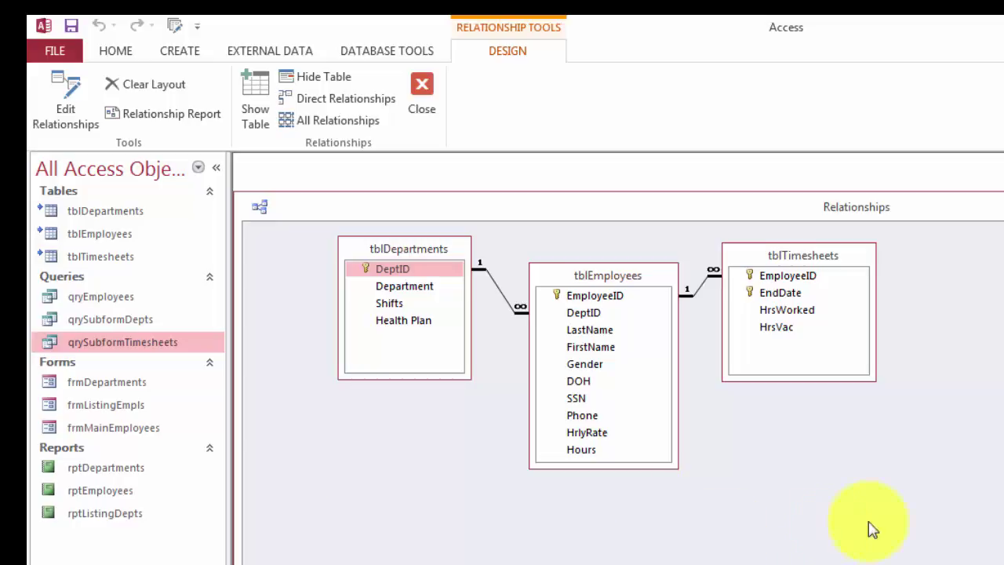
key("ctrl+w")
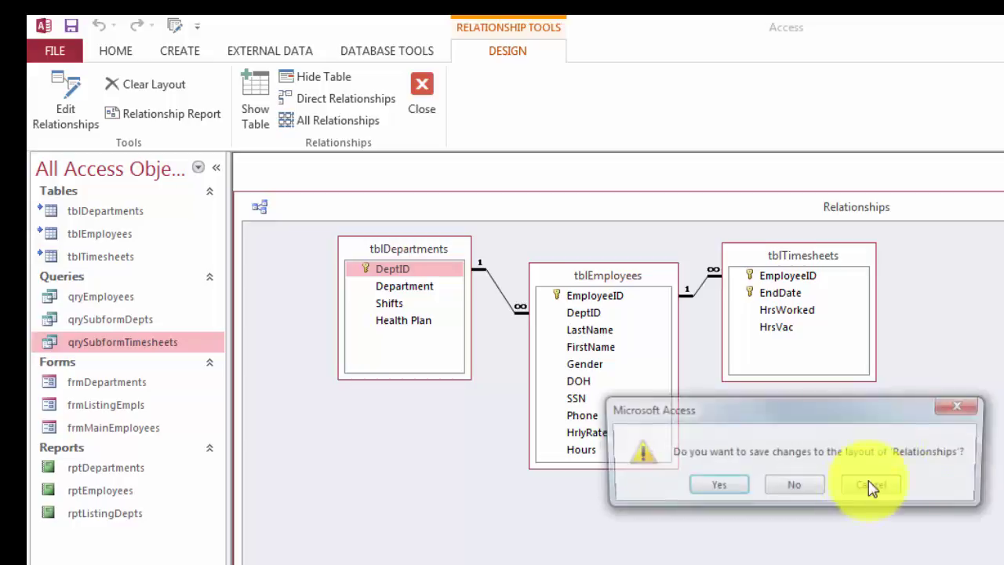
left_click(706, 486)
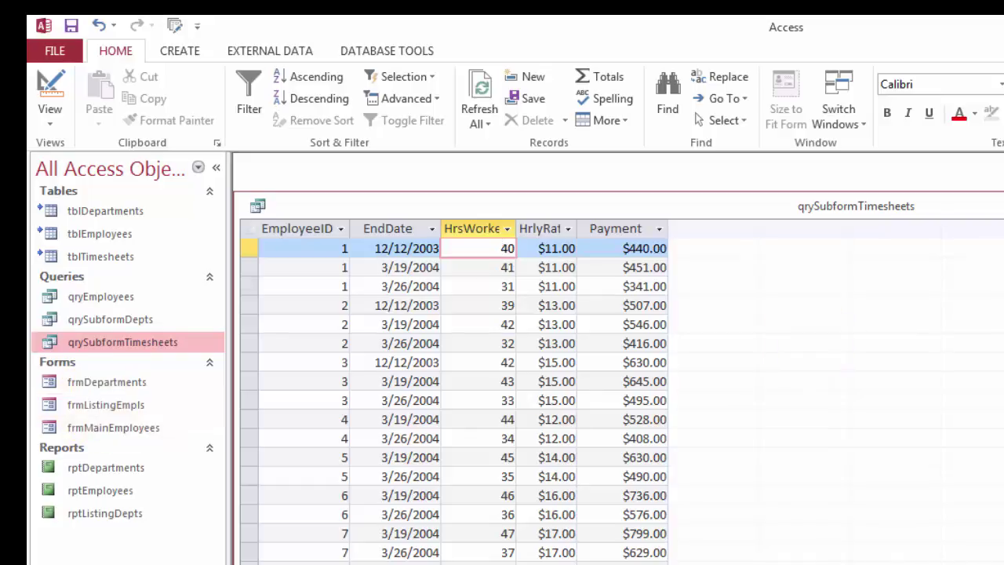
- Close the query, open frmListingEmpls, and change employee 1's hourly rate from 11 to 22
key("ctrl+w")
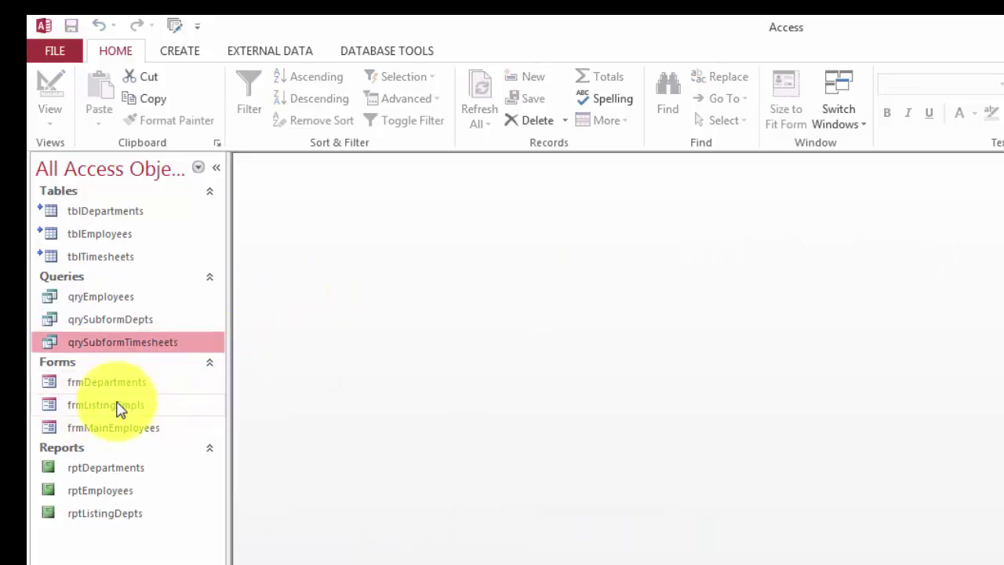
left_click(119, 409)
double_click(119, 409)
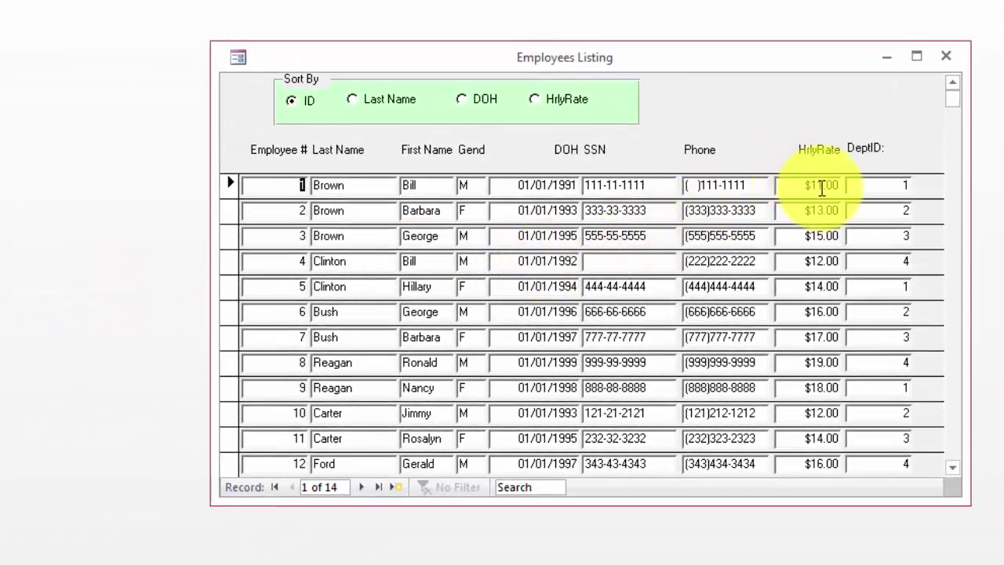
double_click(822, 187)
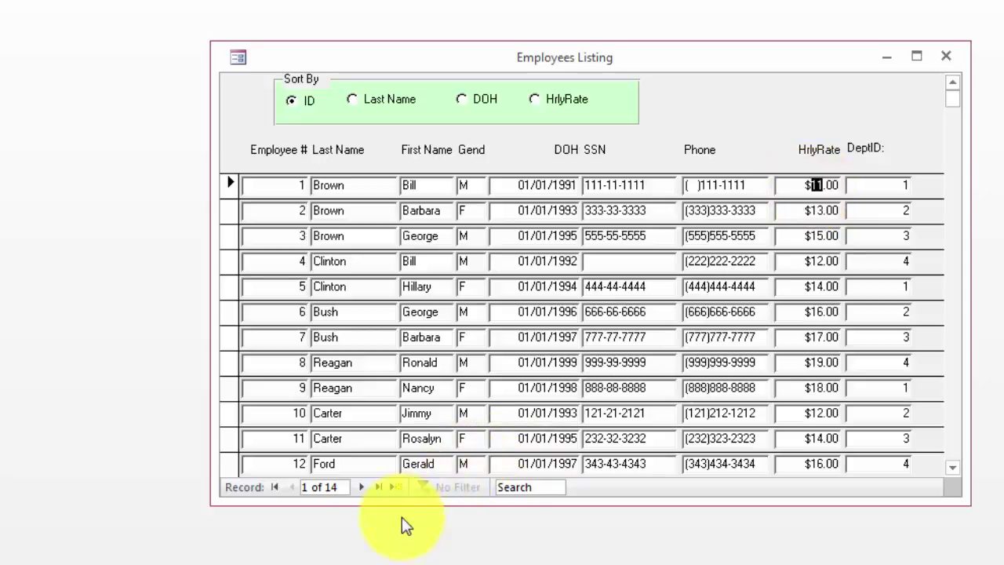
type("22")
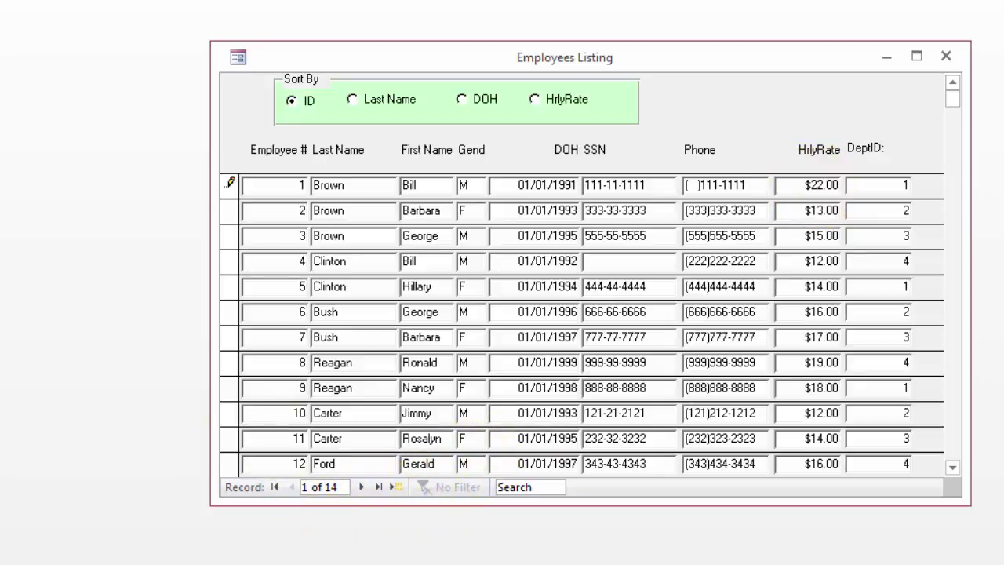
- In the other Access window's timesheet query, change employee 1's HrlyRate from 11 to 25
mouse_move(515, 564)
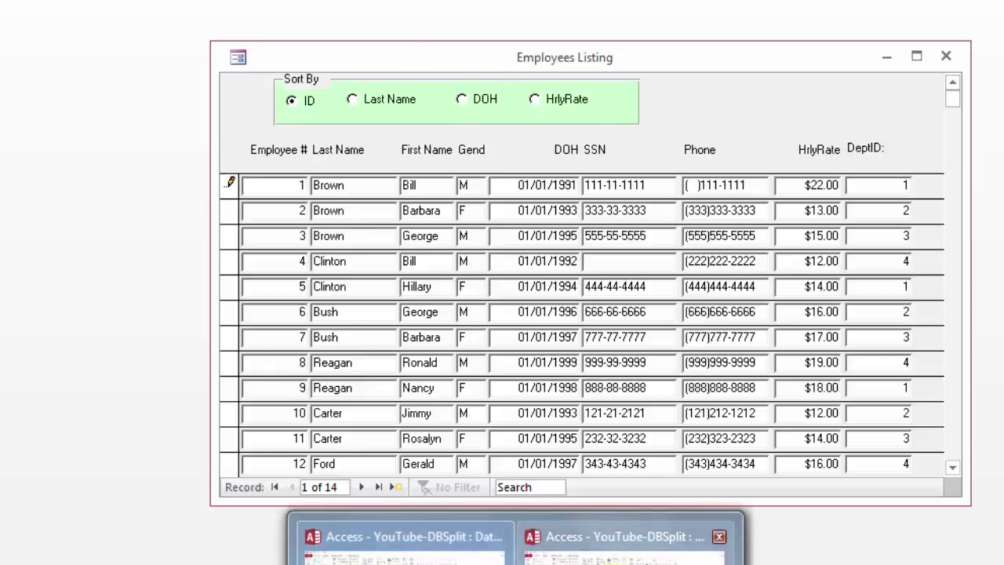
left_click(623, 549)
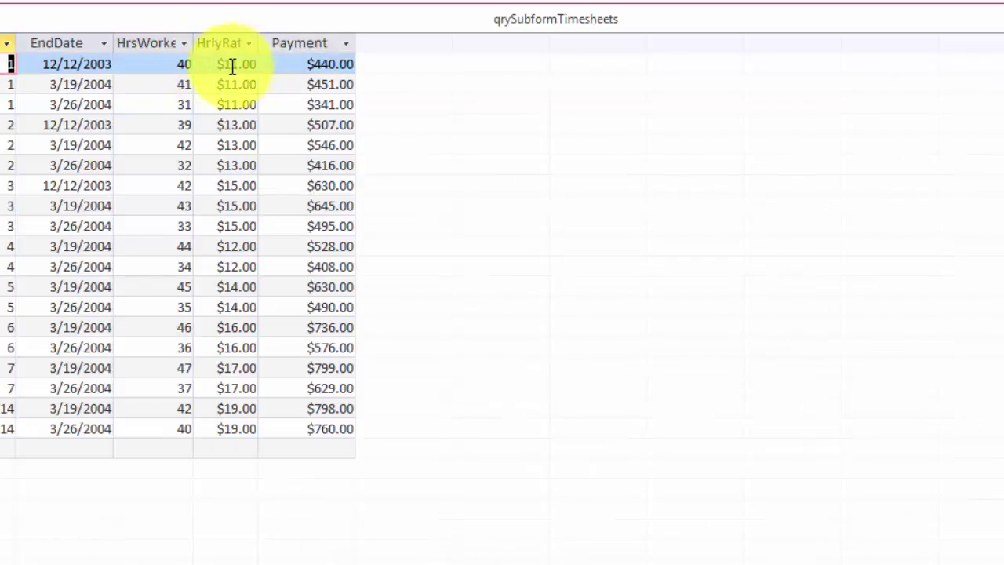
double_click(228, 64)
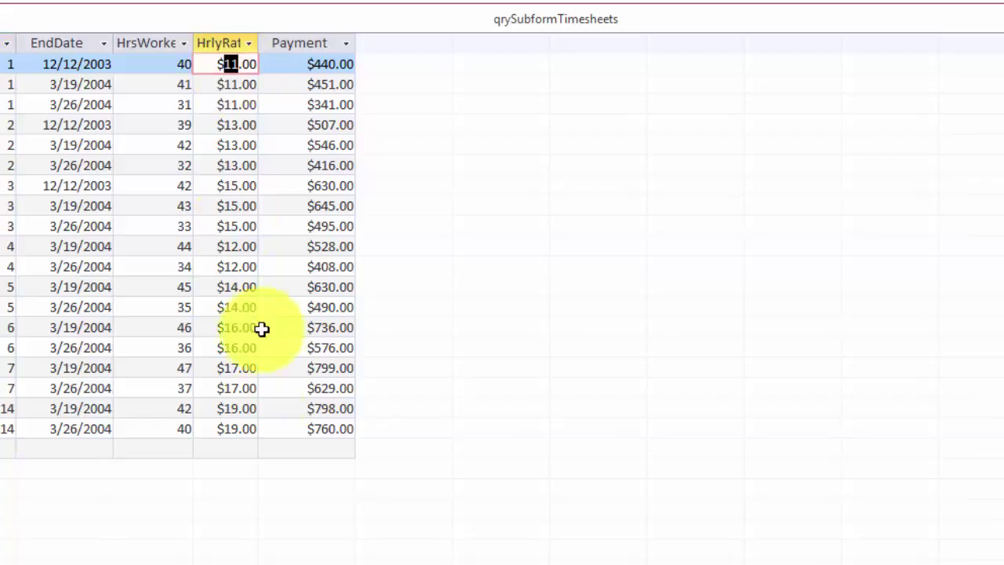
type("25")
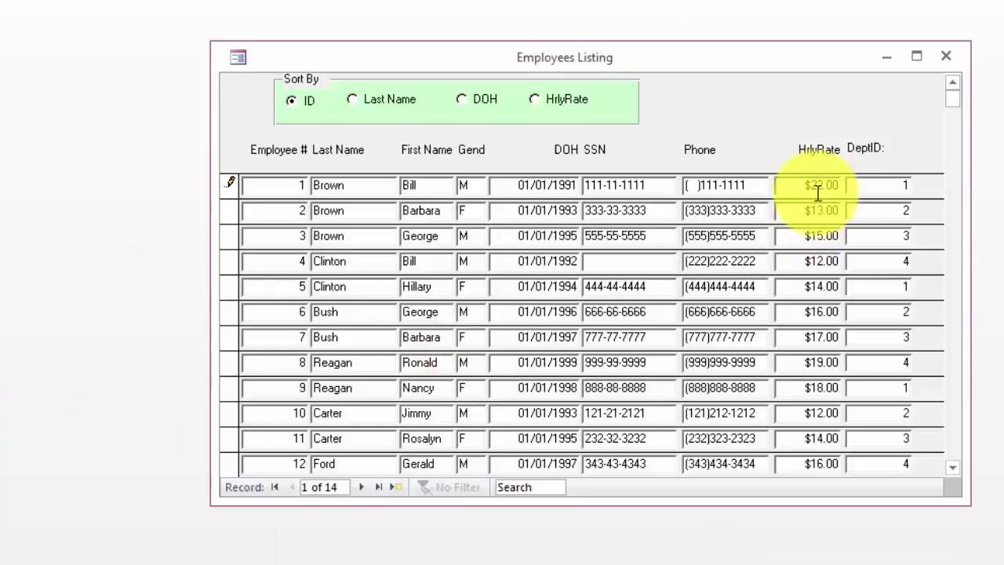
- Save employee 1's rate through the Write Conflict and dismiss the related-records error
left_click(804, 210)
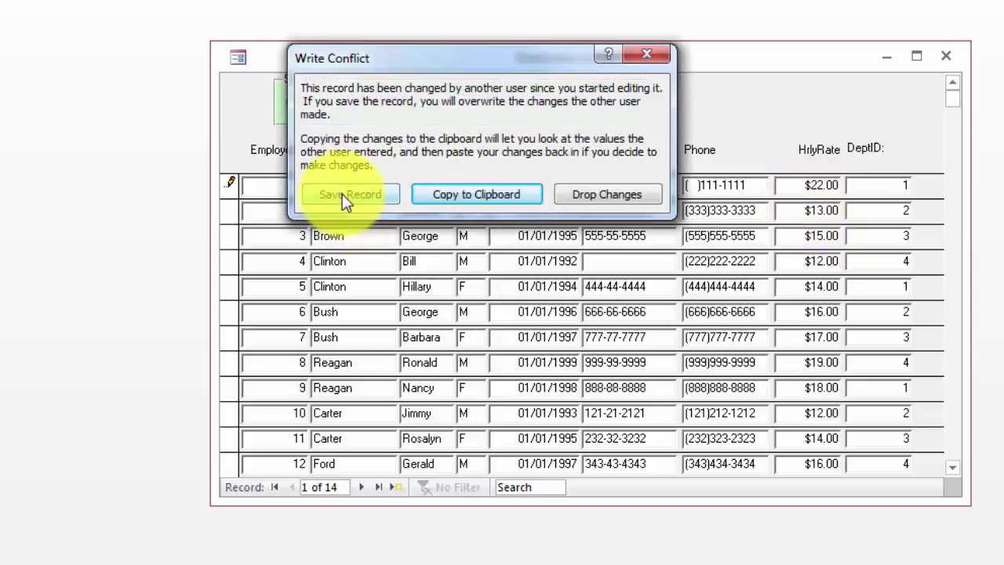
left_click(342, 193)
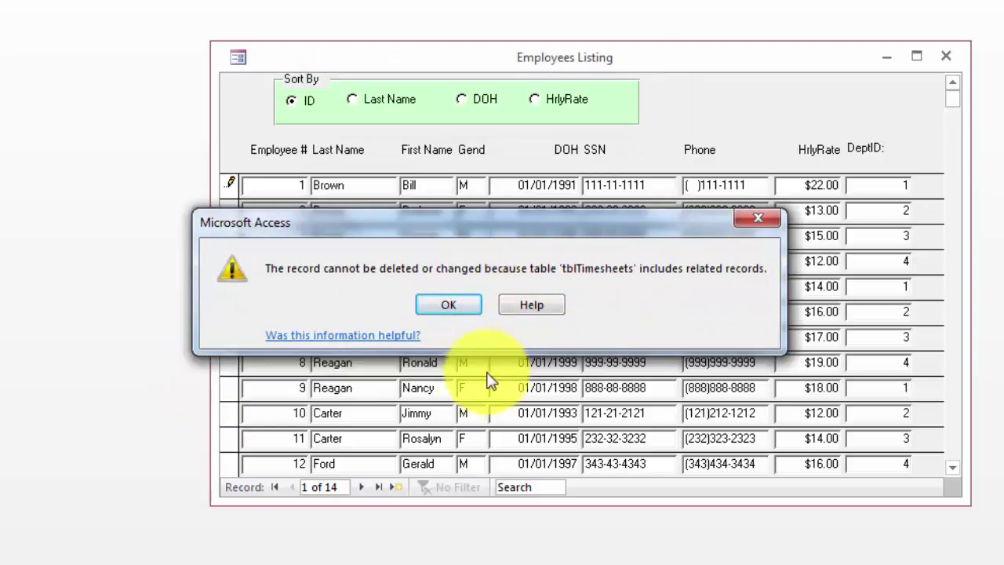
left_click(446, 306)
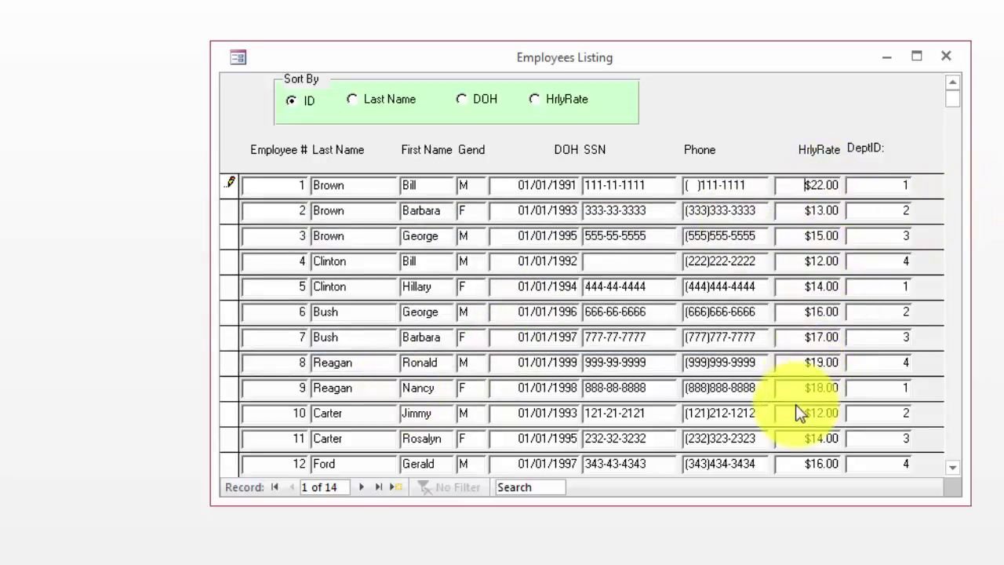
- Undo the pending edit and save employee 1's hourly rate as $30.00
key("Escape")
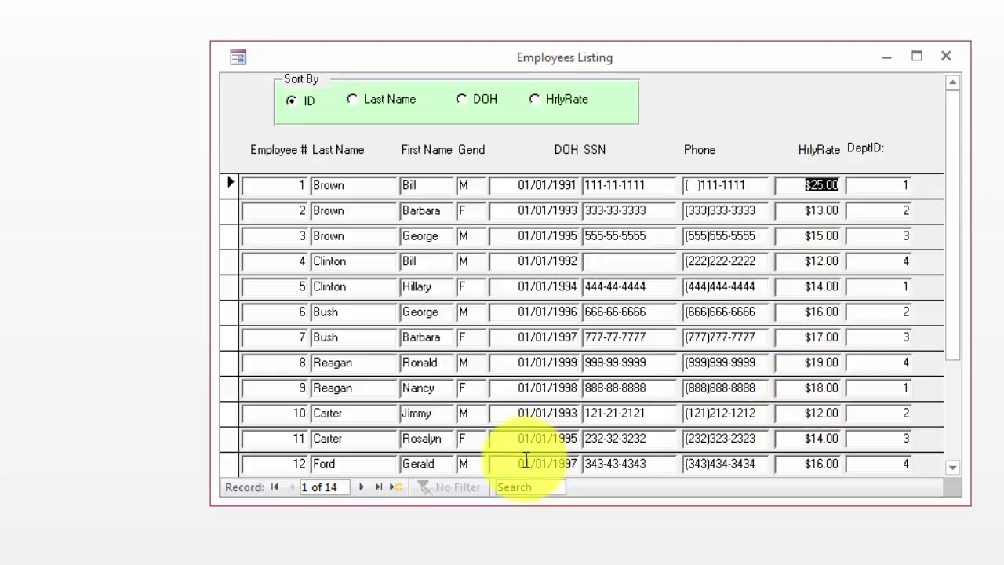
type("$30")
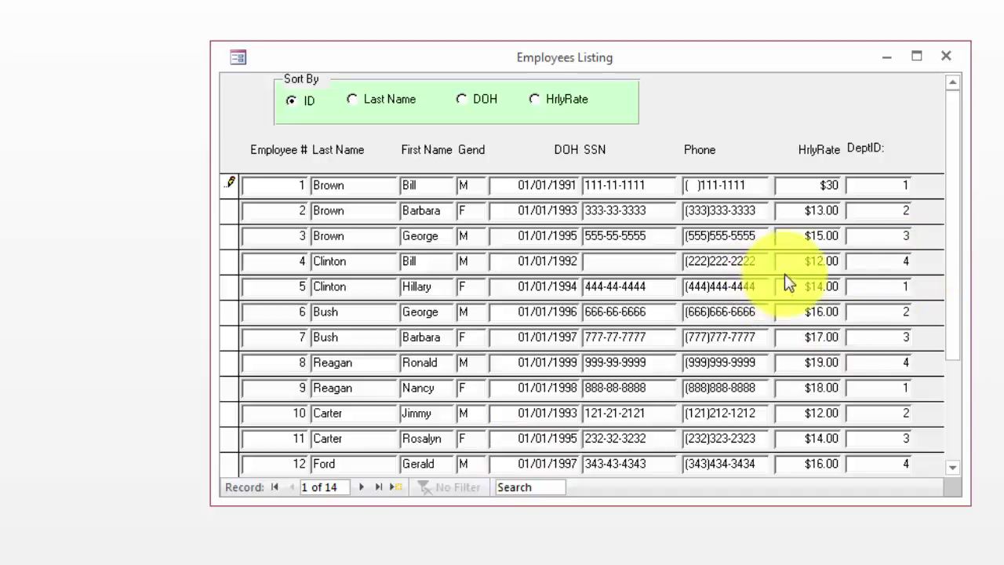
left_click(790, 210)
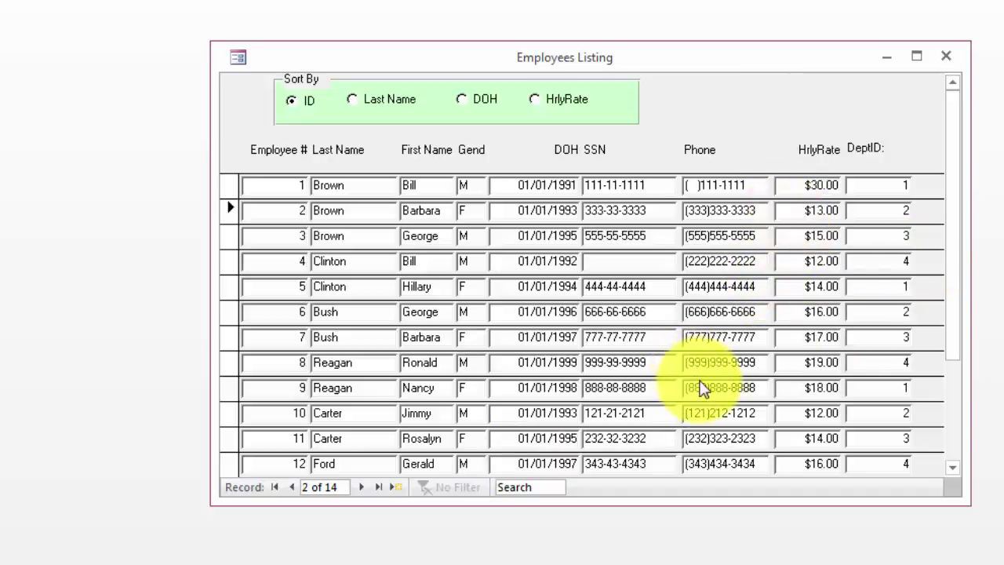